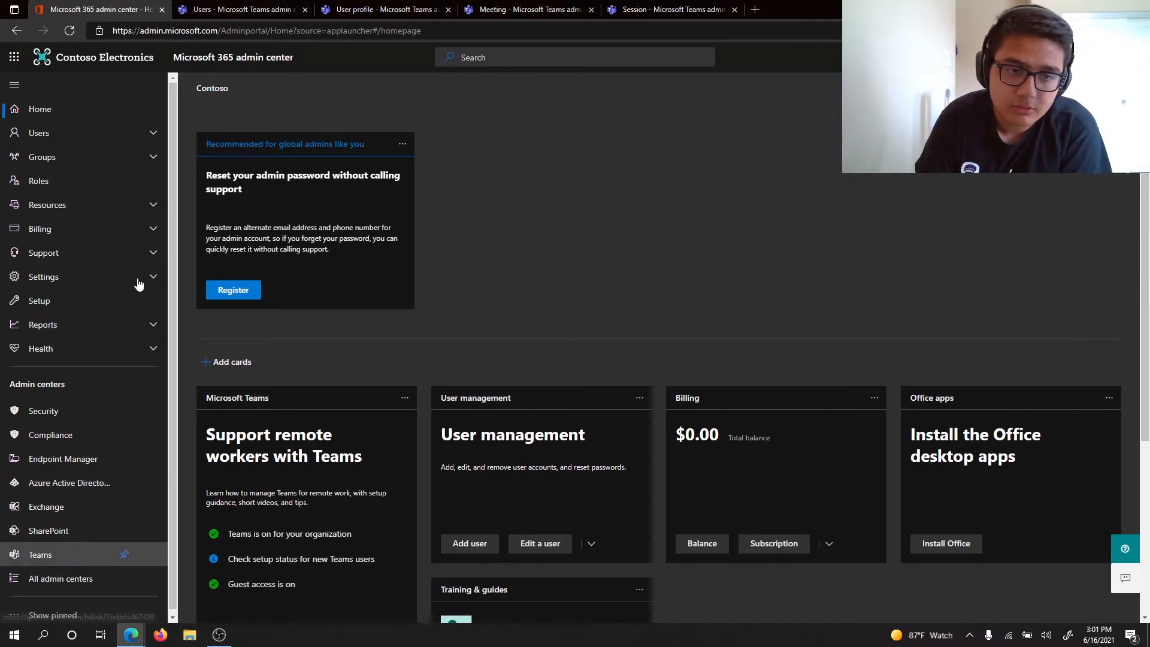
Step: Open the Everest Conference Room user profile from the Teams admin users list and view its past meetings and calls
click(213, 17)
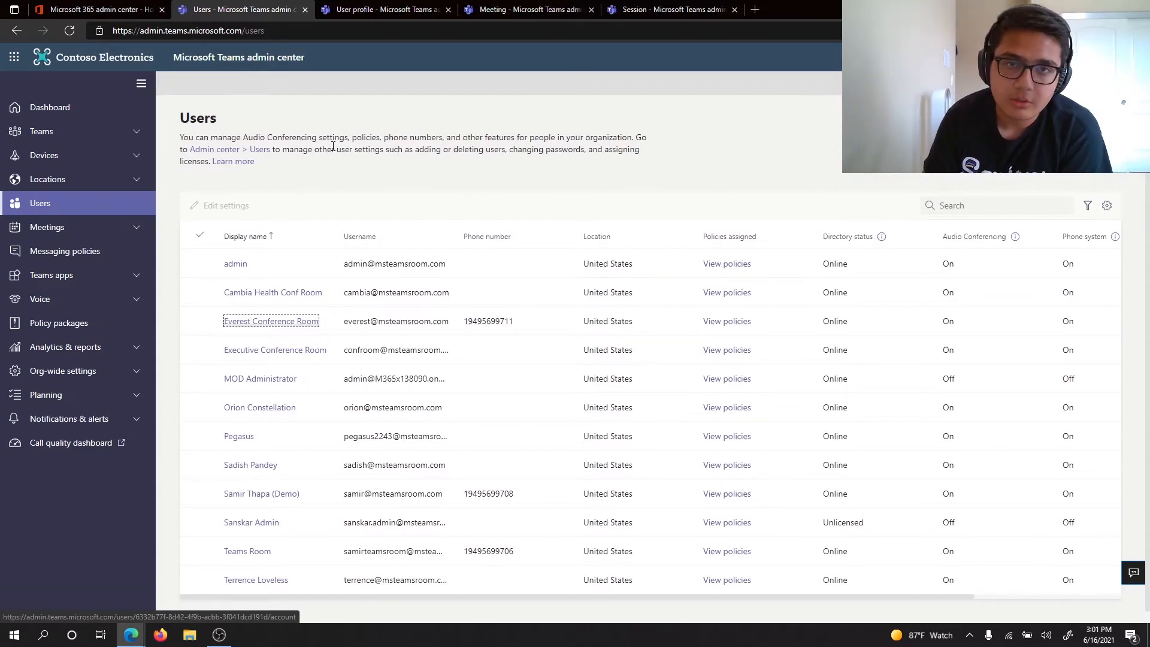
click(266, 331)
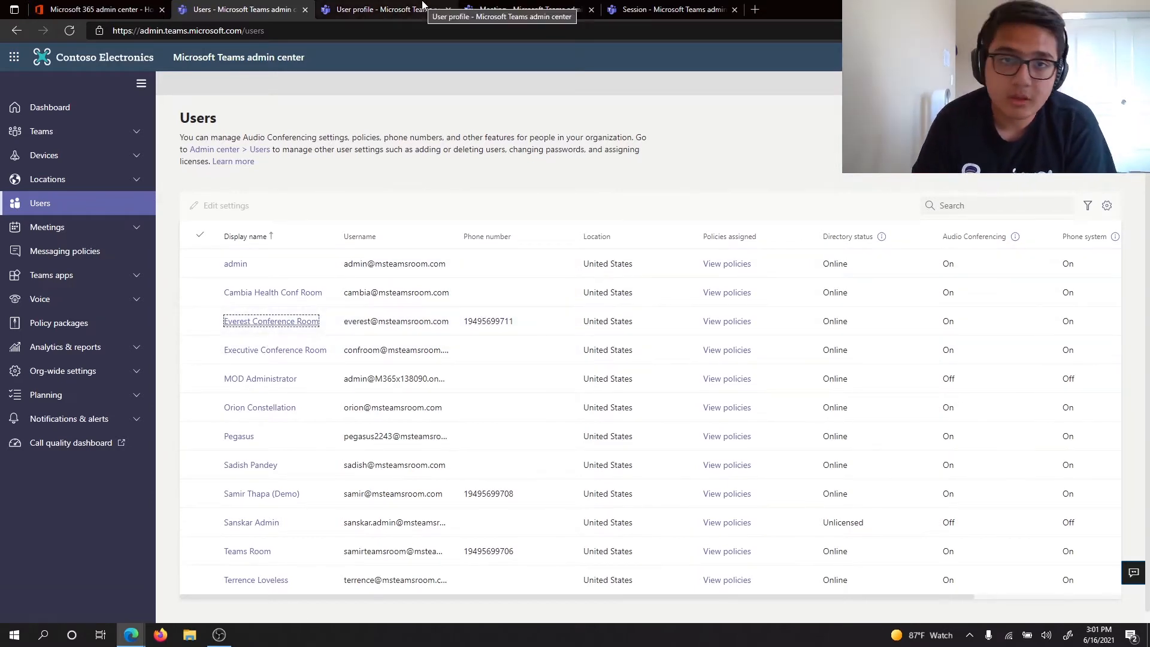
click(383, 9)
scroll(405, 436, up, 1)
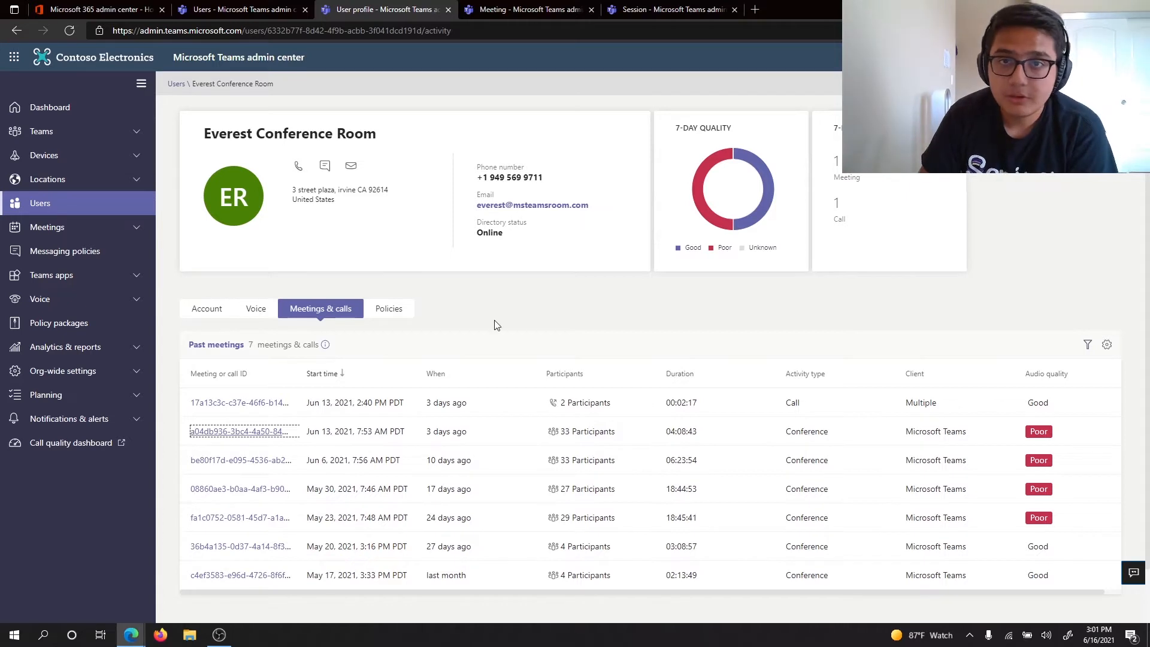
Step: View the participant timeline of the Jun 13, 2021 7:53 AM meeting and open the session details of the poor-quality 8:32 AM event
key(ctrl+Tab)
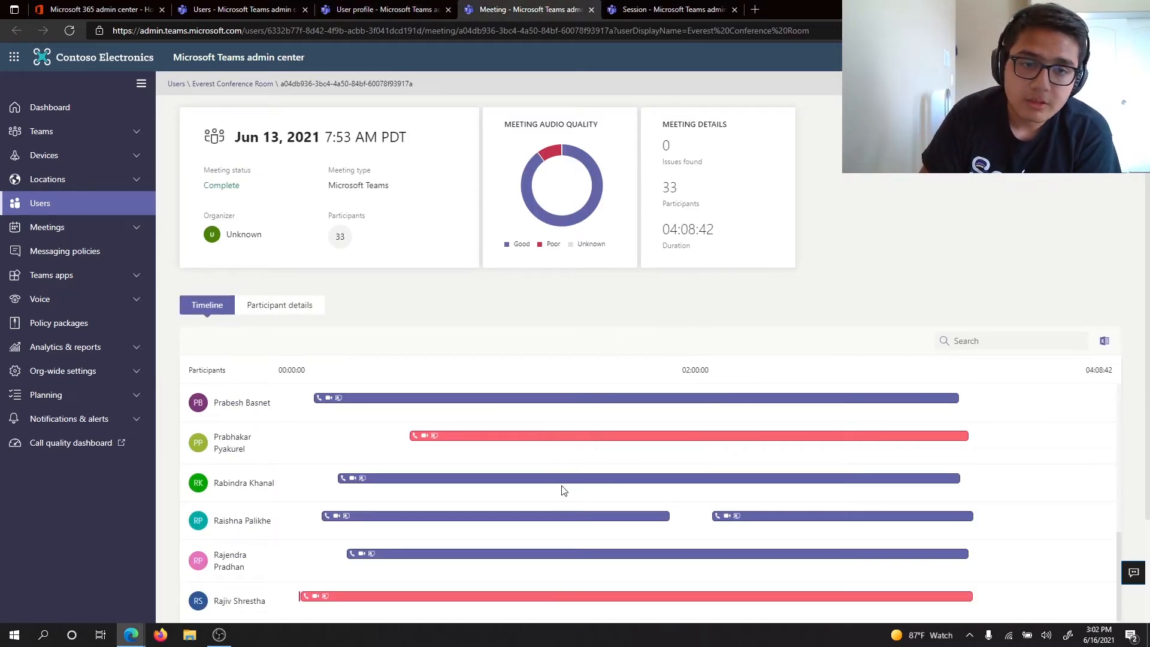
scroll(562, 488, down, 2)
scroll(561, 489, up, 2)
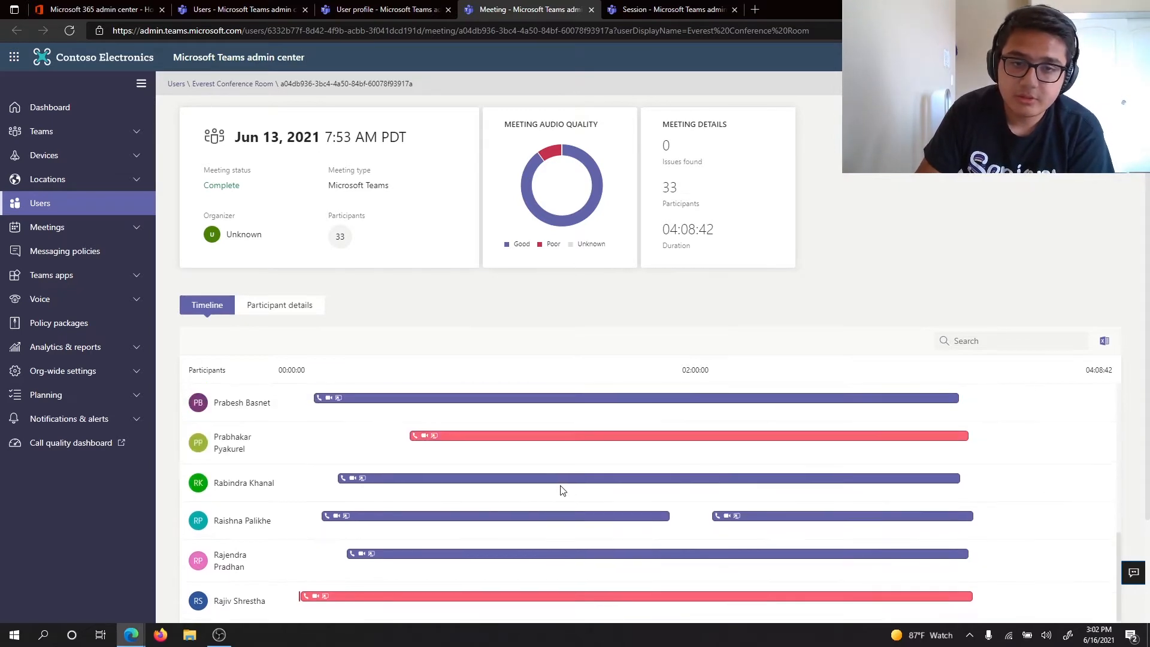
mouse_move(529, 486)
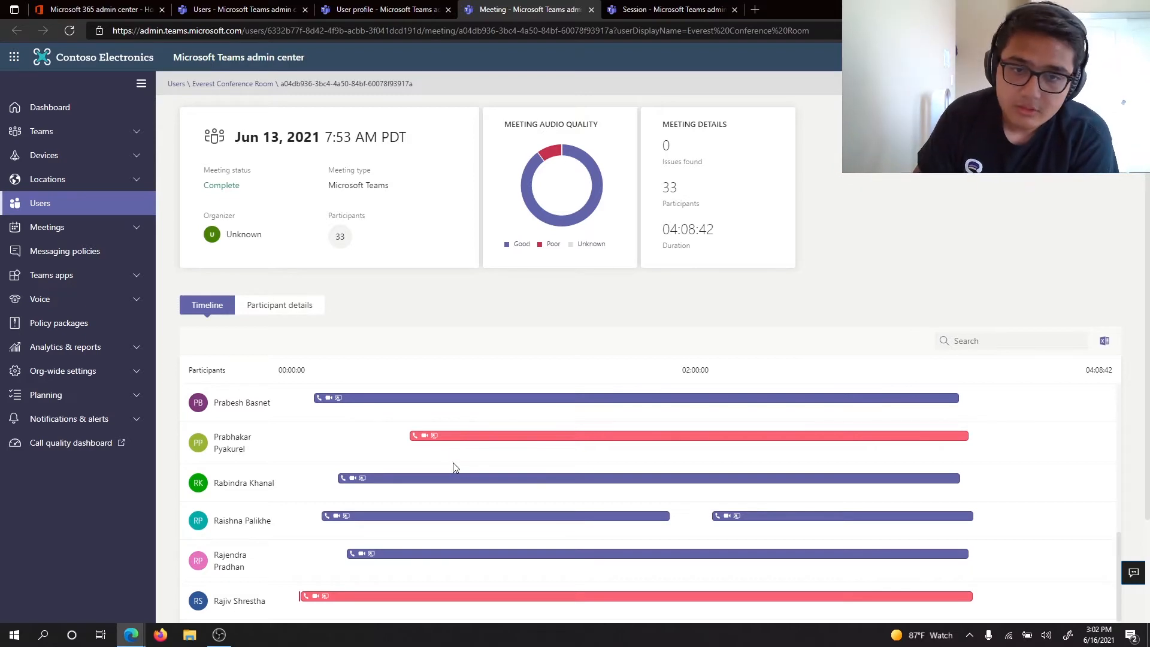
mouse_move(427, 439)
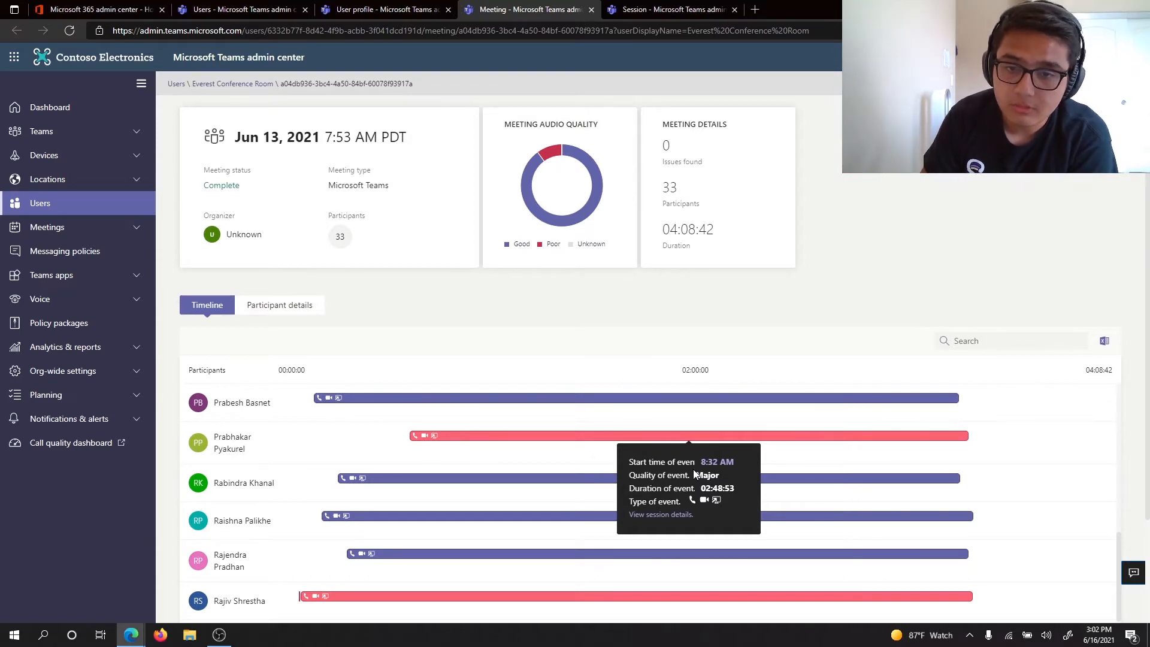
click(661, 516)
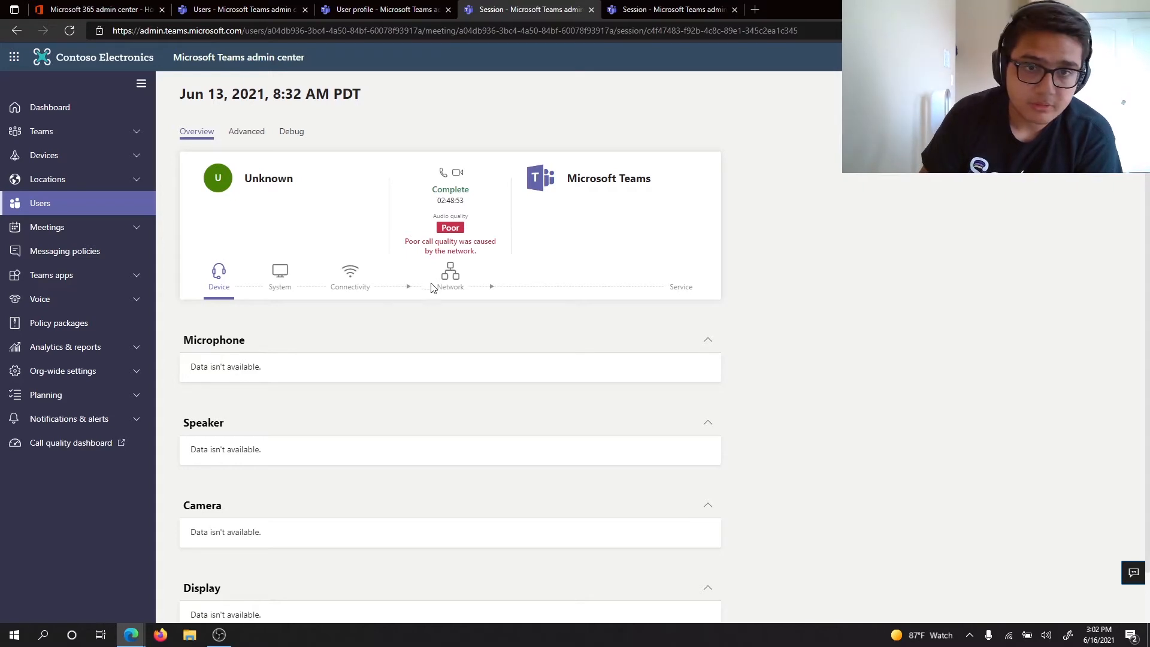
Step: Review the session's system, connectivity and network data, including round-trip time, jitter and packet loss in each stream
click(288, 279)
click(348, 282)
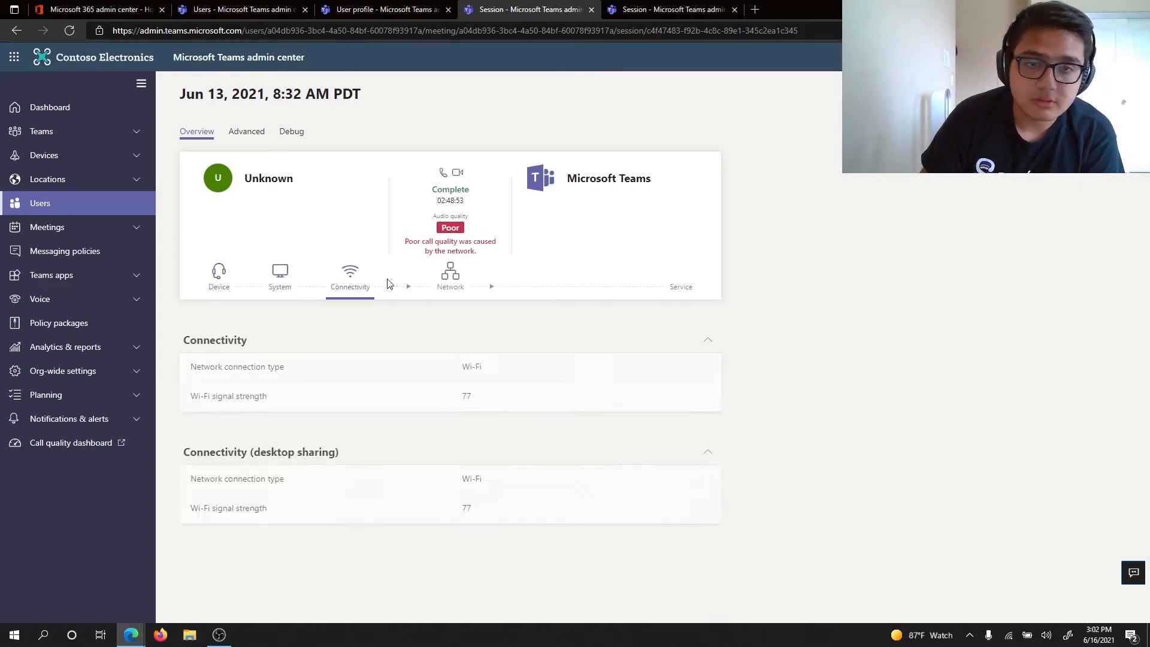
click(450, 275)
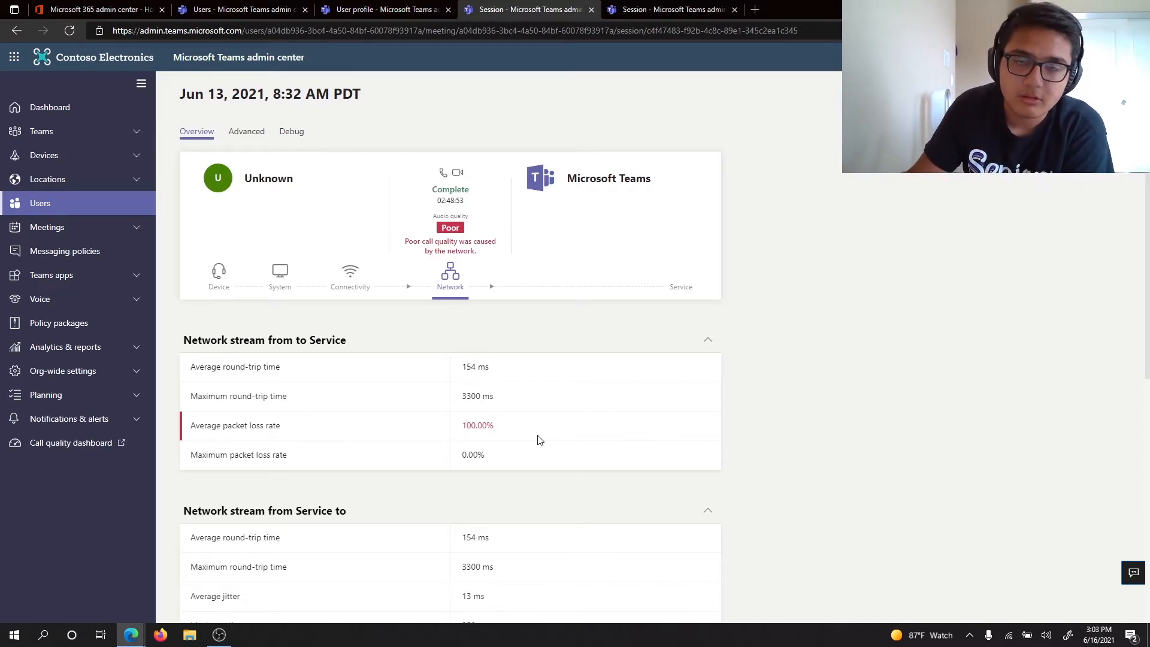
scroll(495, 285, down, 1)
scroll(495, 473, down, 1)
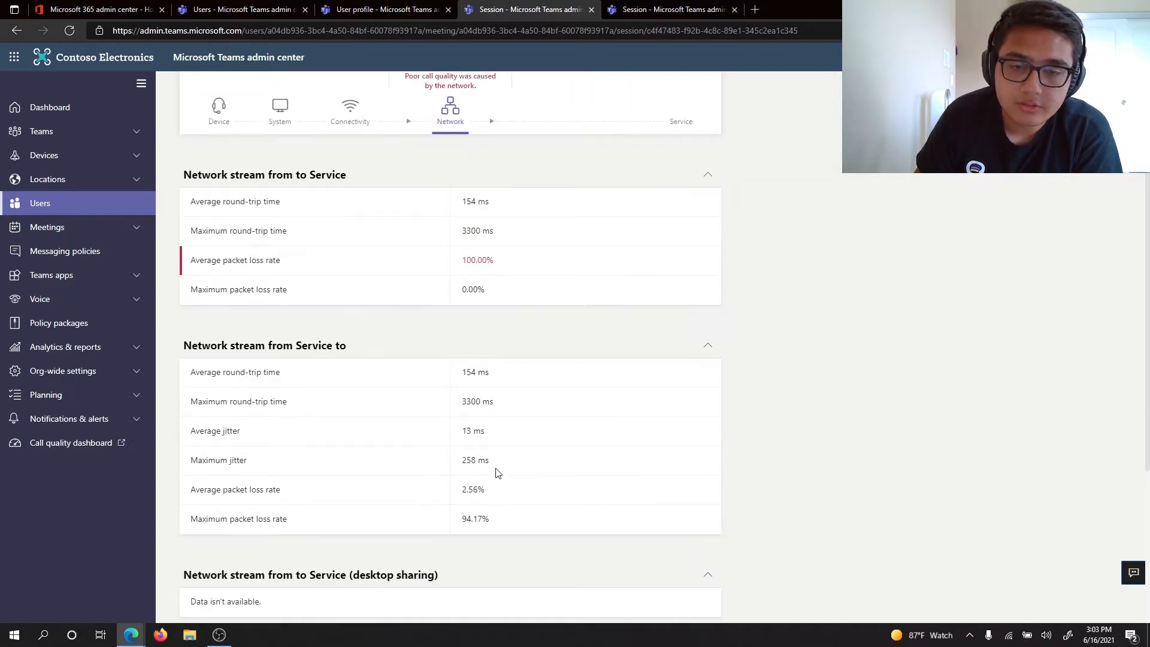
scroll(496, 472, down, 3)
scroll(495, 473, up, 1)
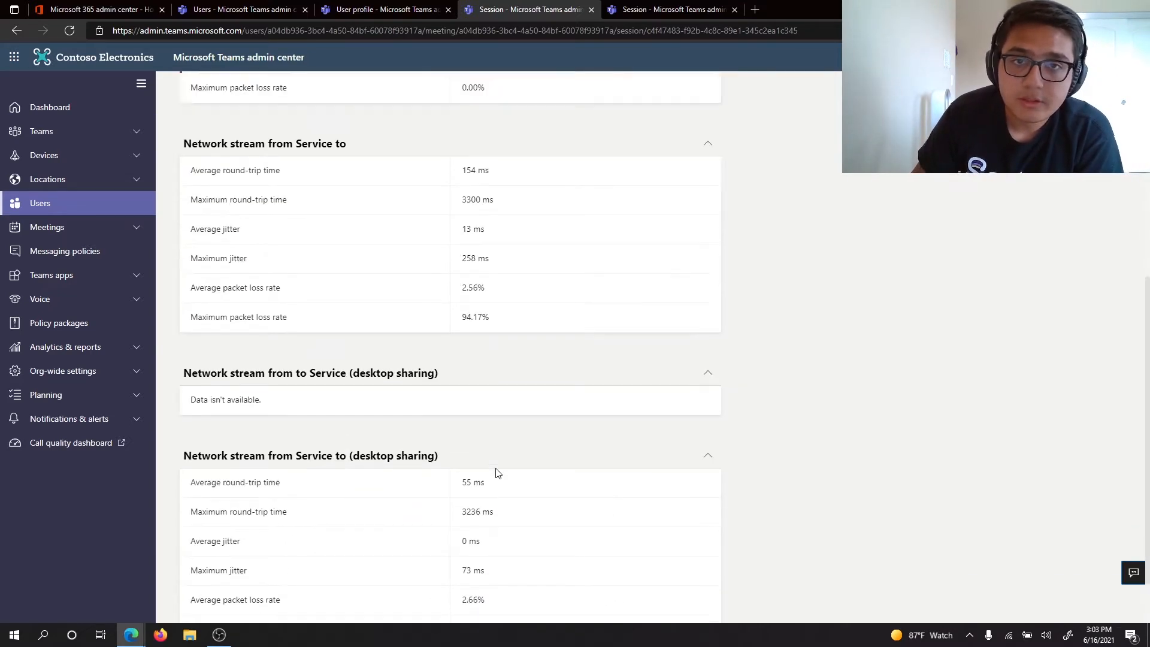
scroll(496, 472, up, 10)
Step: Examine the advanced metrics of the 8:32 AM session, focusing on the inbound network's maximum round-trip time and average packet loss rate
click(251, 136)
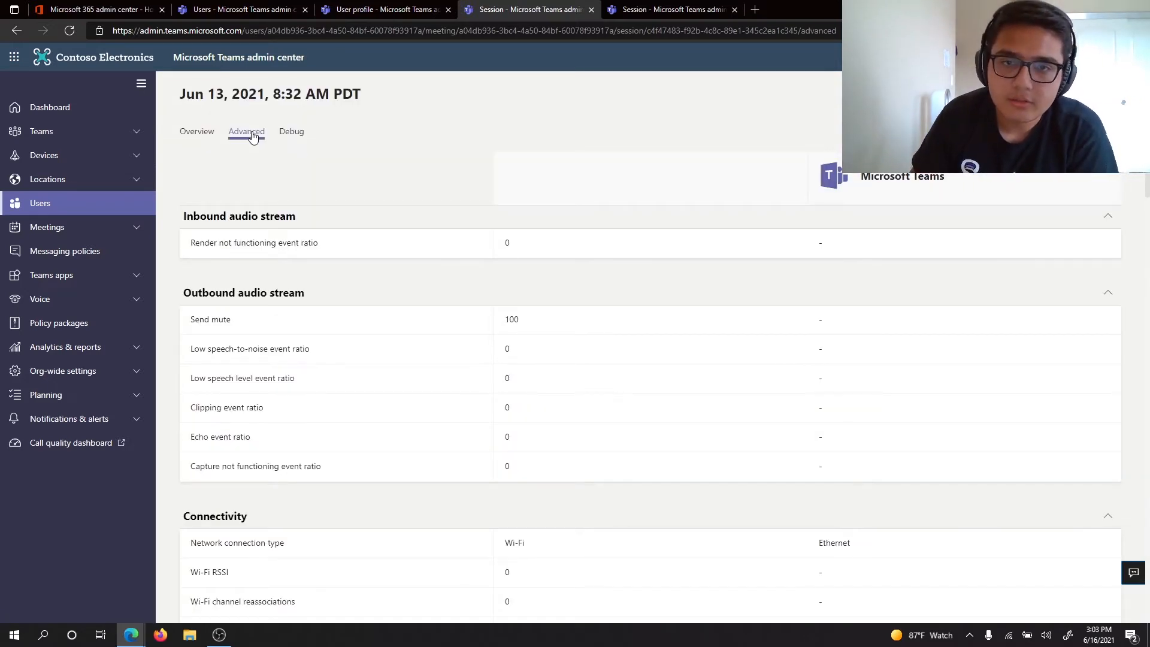
scroll(411, 225, down, 5)
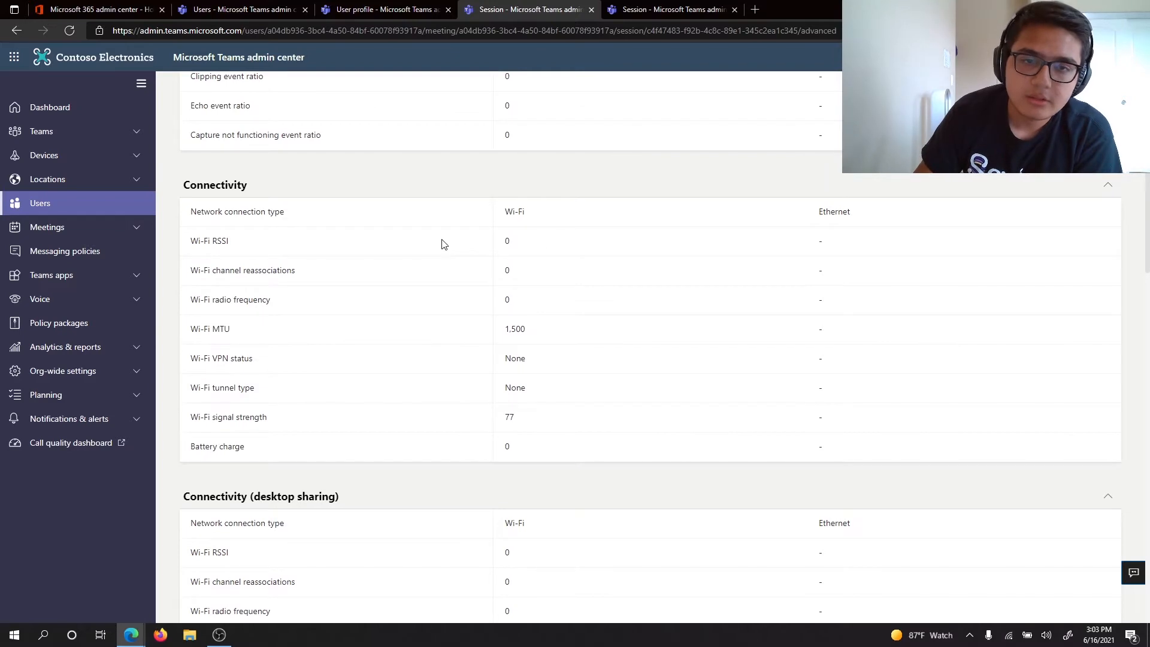
scroll(640, 354, down, 9)
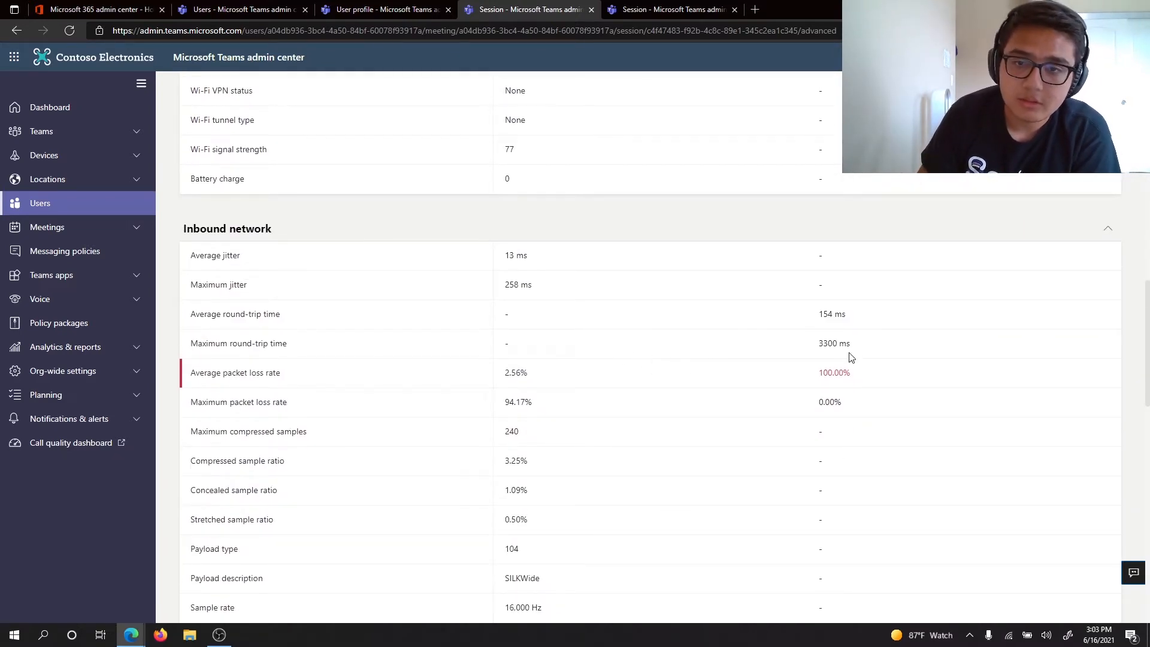
drag(818, 344, 869, 352)
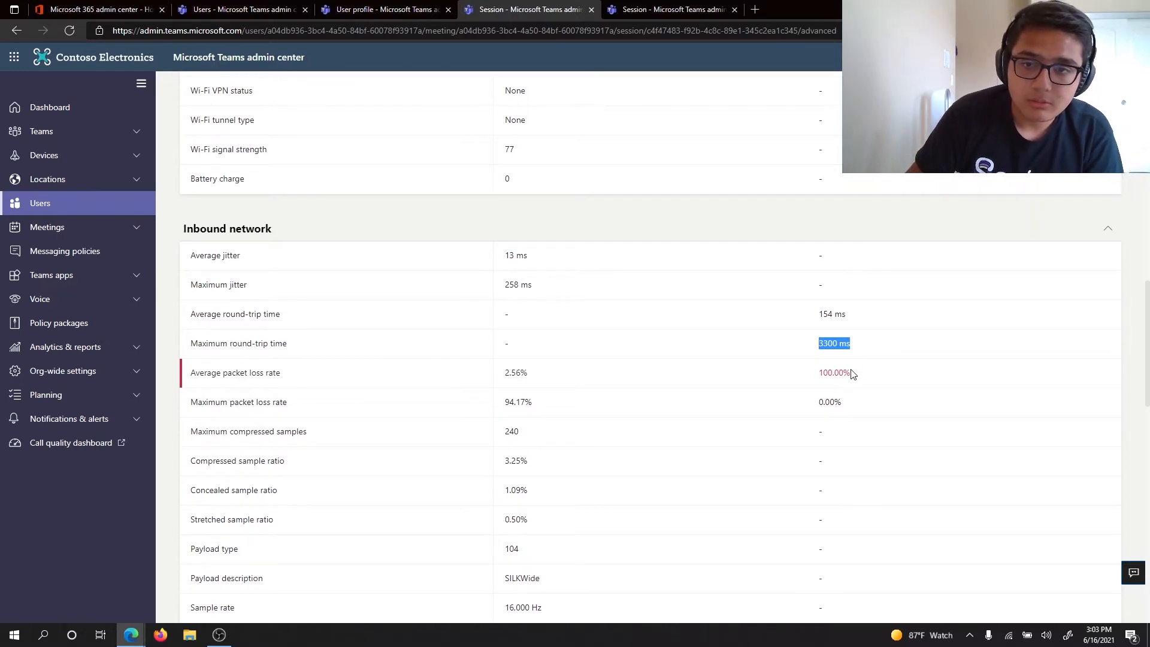
drag(856, 374, 796, 377)
click(796, 377)
scroll(794, 377, down, 3)
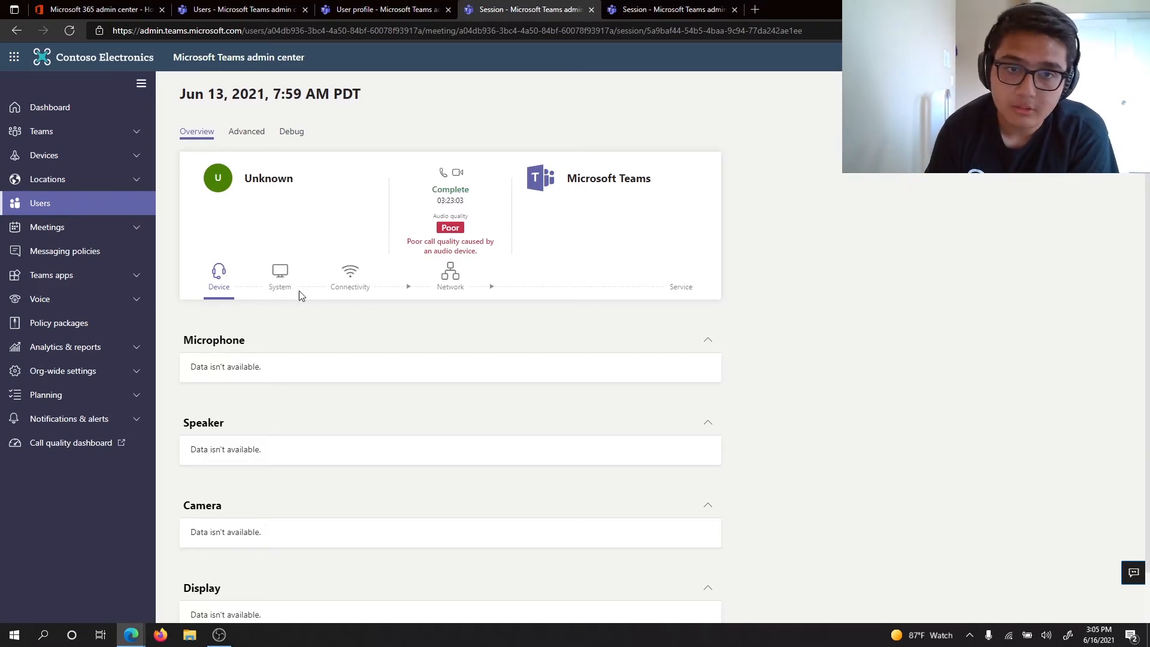
Step: Open the advanced metrics of the 7:59 AM session and examine the outbound audio stream's capture not functioning event ratio
click(258, 128)
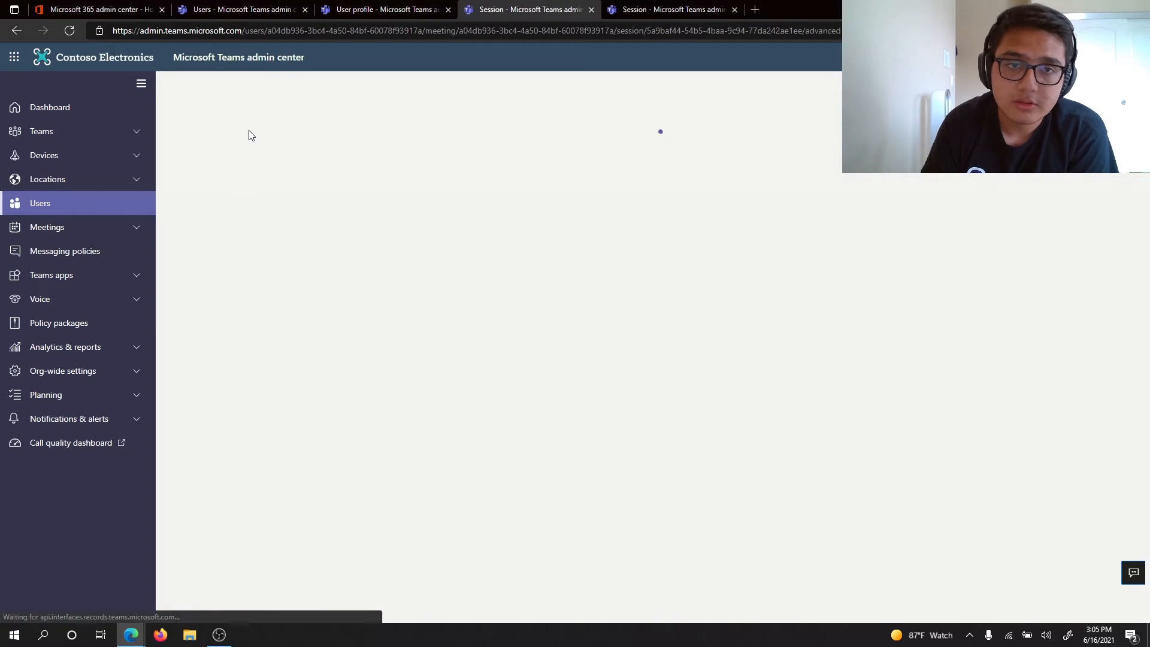
scroll(437, 359, down, 3)
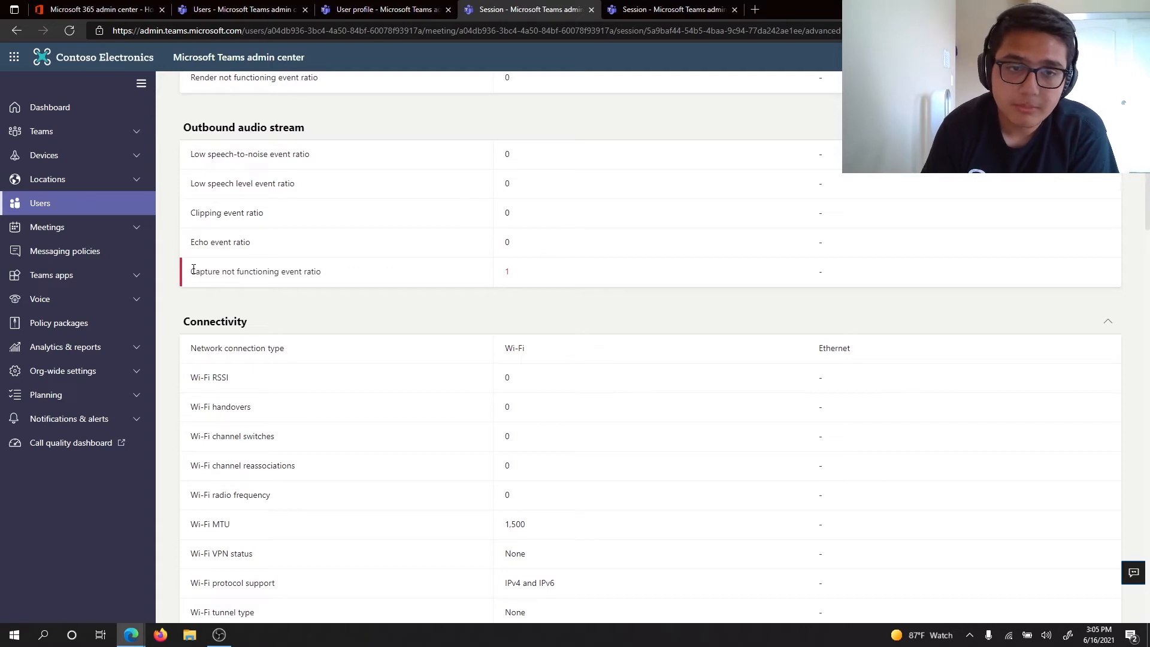
drag(193, 269, 331, 285)
click(335, 287)
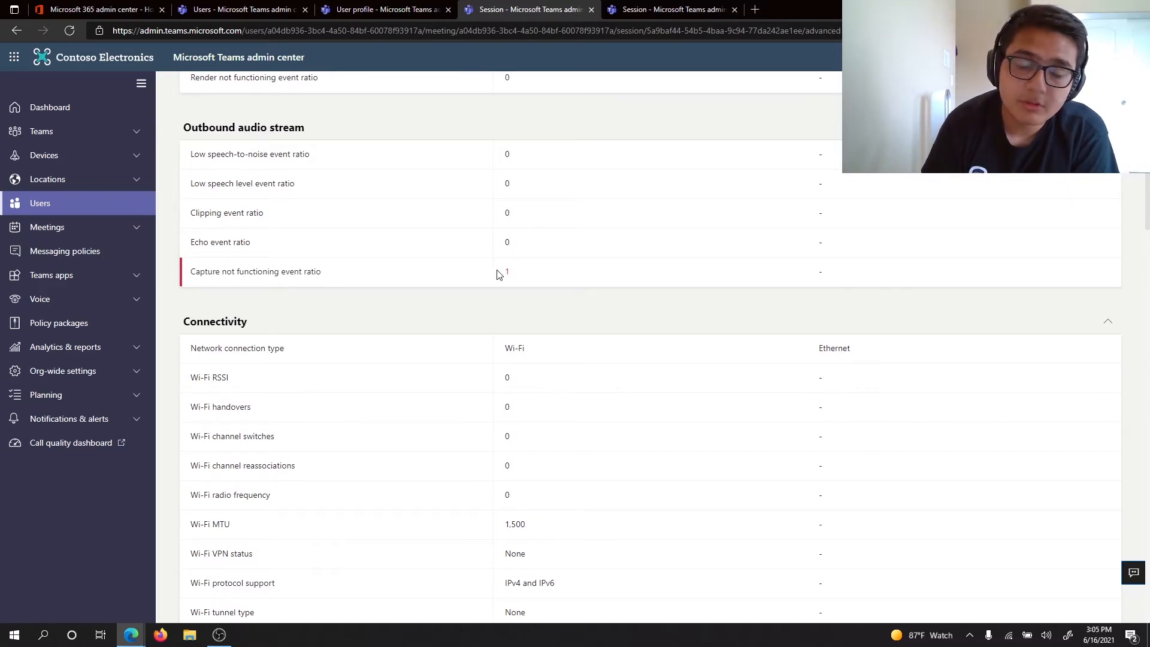
drag(497, 273, 546, 272)
click(547, 271)
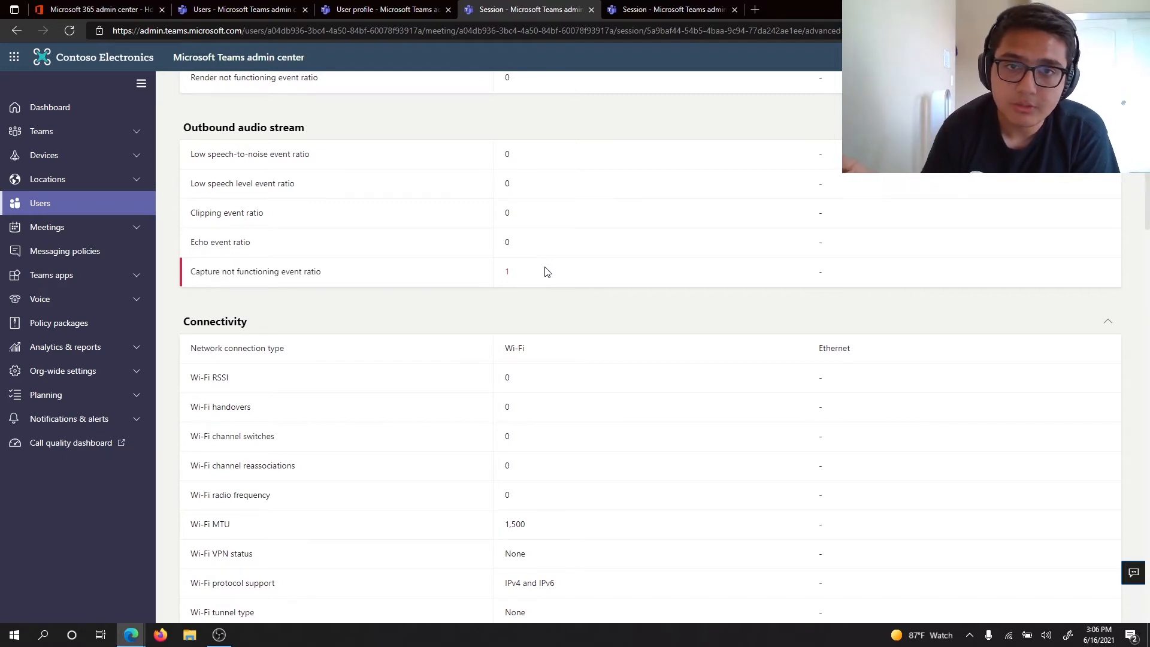
Step: Look through the remaining advanced connectivity and network metrics of the 7:59 AM session, then return to its overview
scroll(547, 271, down, 4)
scroll(546, 271, down, 14)
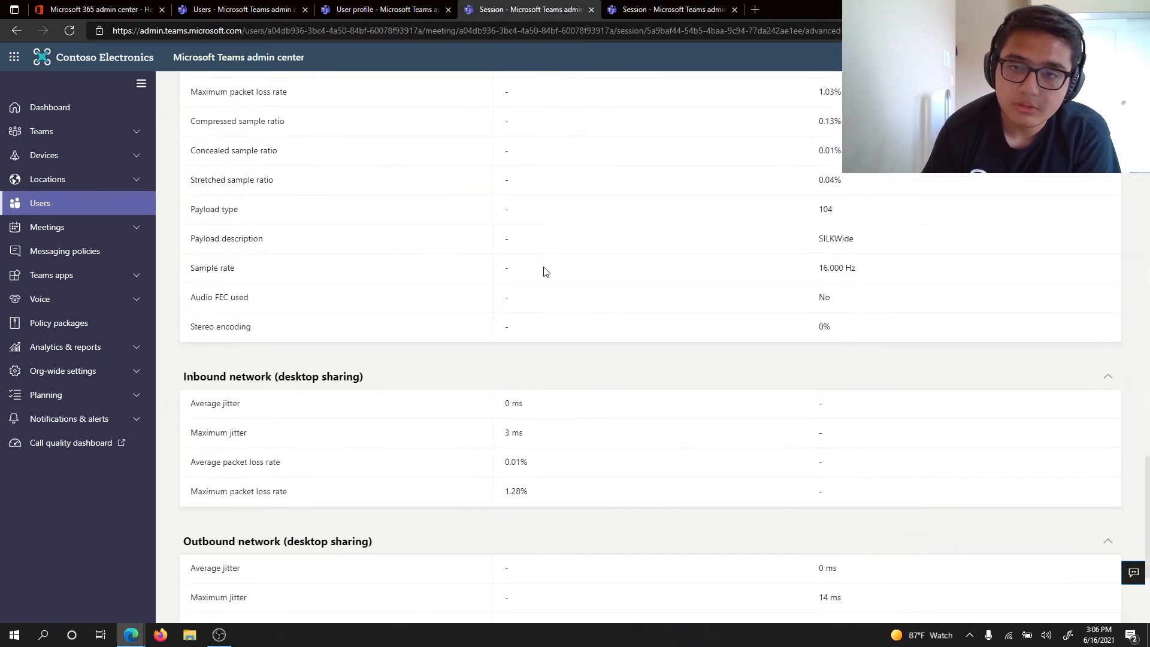
scroll(546, 271, down, 3)
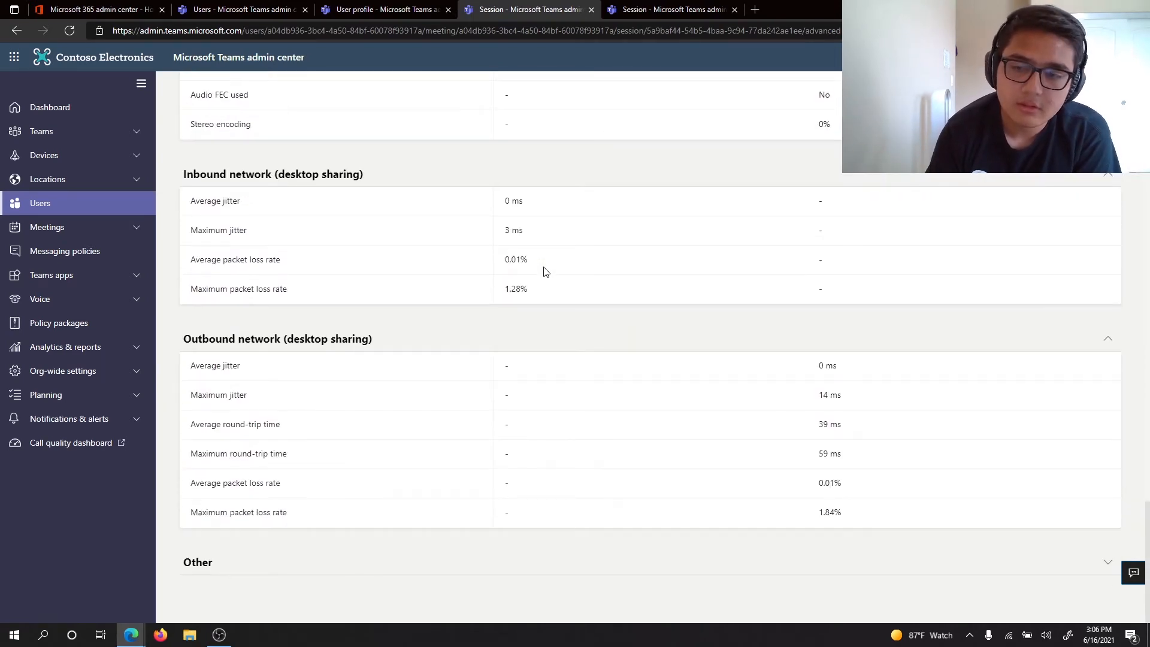
scroll(626, 328, up, 7)
scroll(625, 328, up, 20)
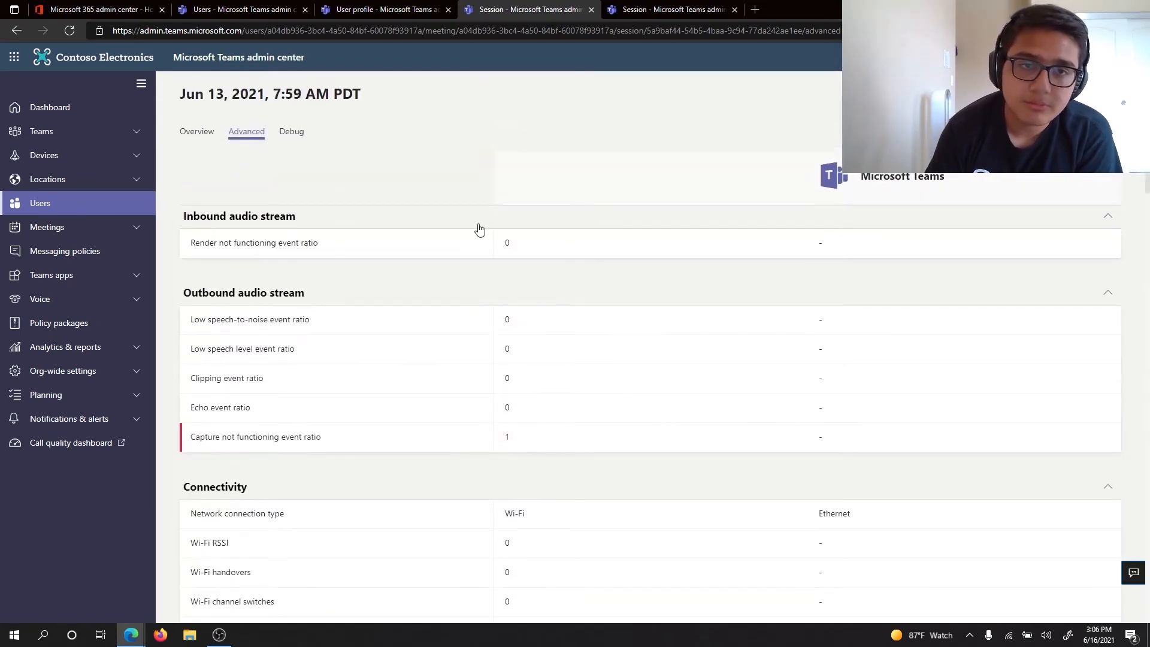
click(188, 132)
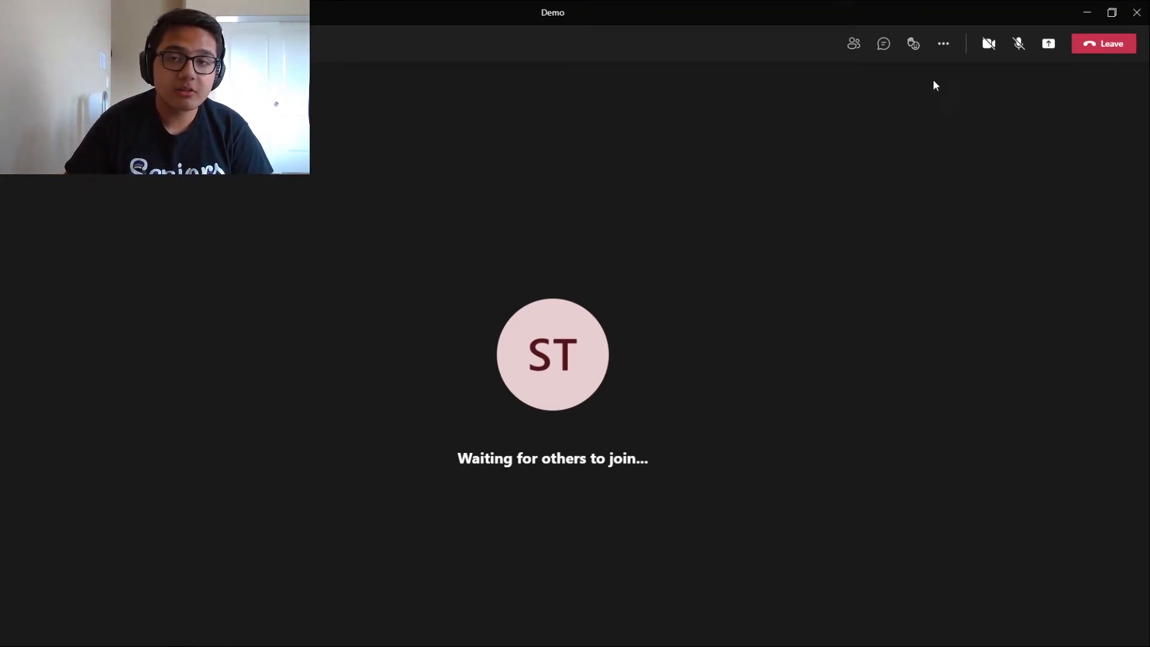
Step: Open Call health in the Demo meeting and review its network, audio, video and screen sharing statistics
click(944, 45)
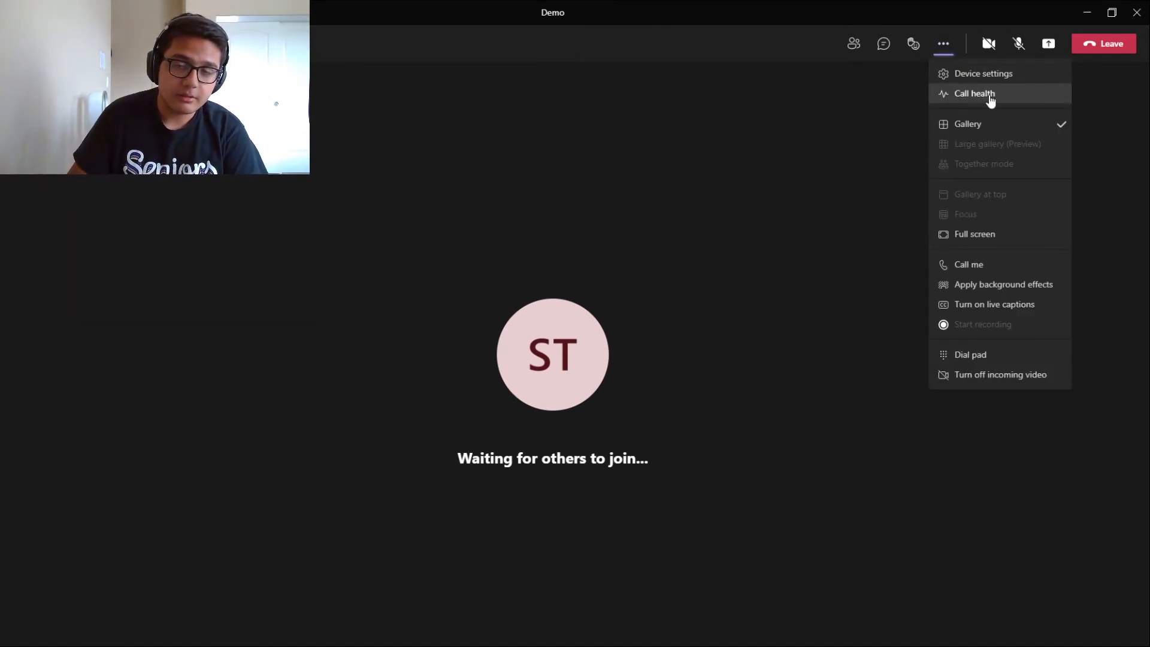
click(991, 95)
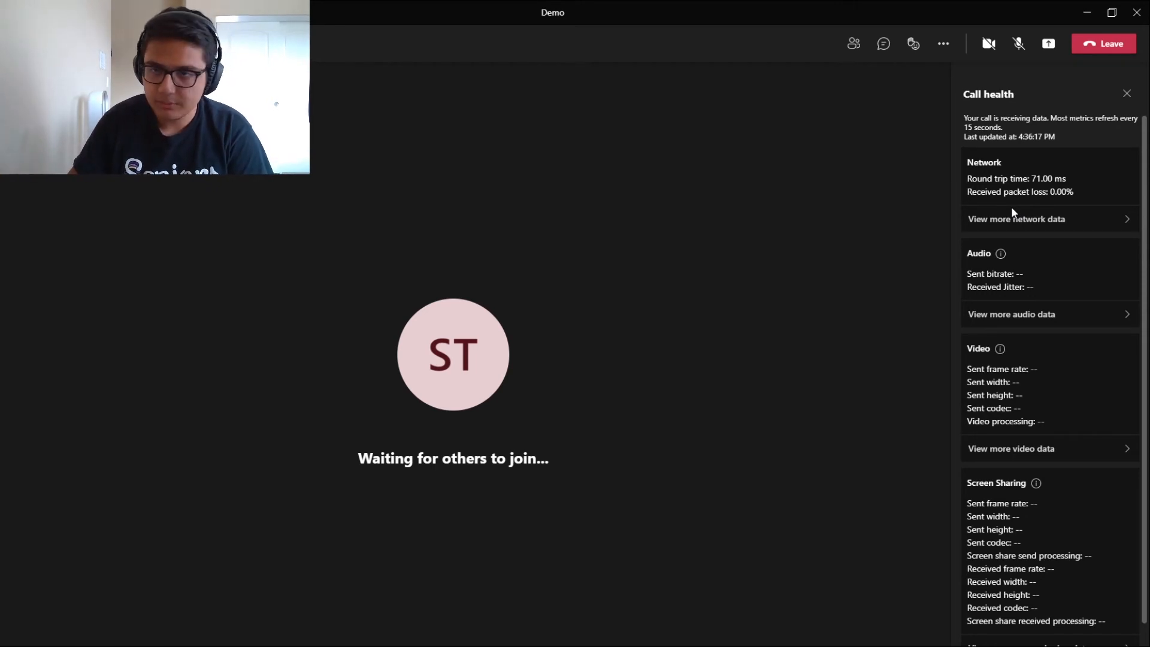
scroll(1059, 303, down, 1)
scroll(1060, 298, down, 1)
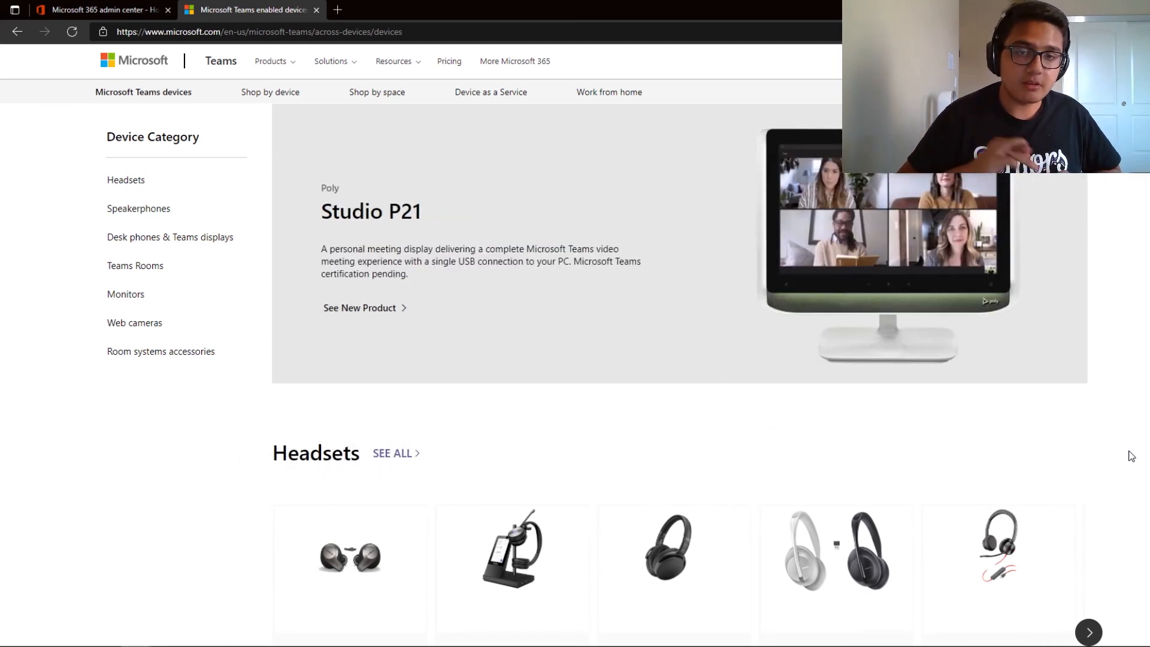
Step: Browse the headsets offered on the Microsoft Teams devices web page
scroll(1060, 515, down, 4)
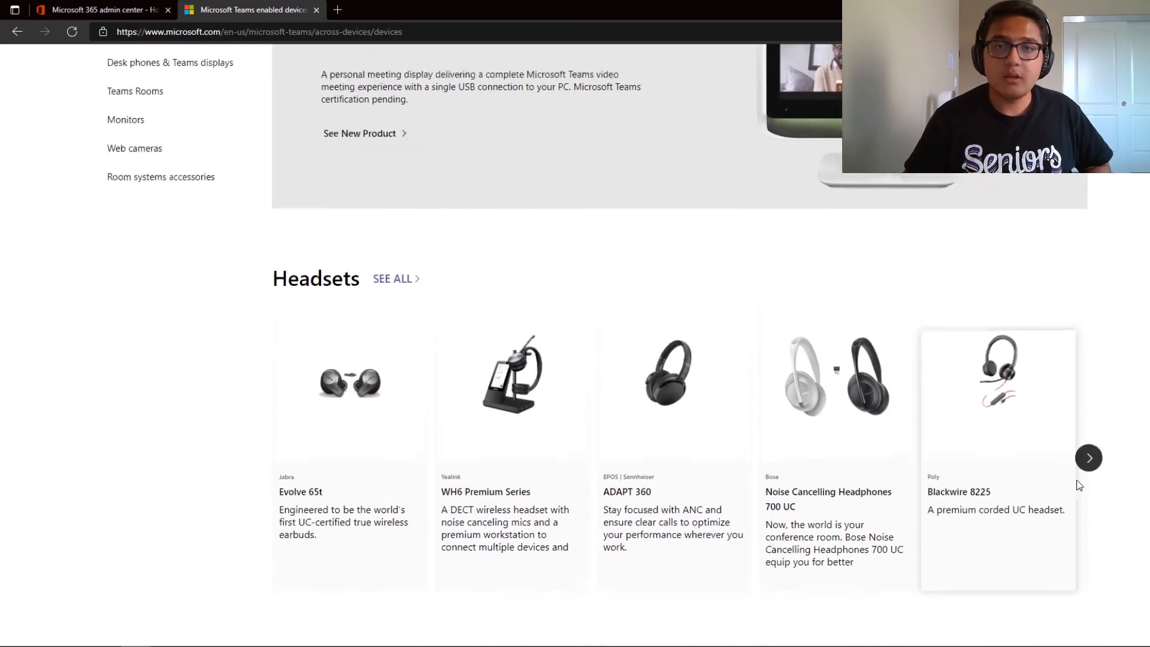